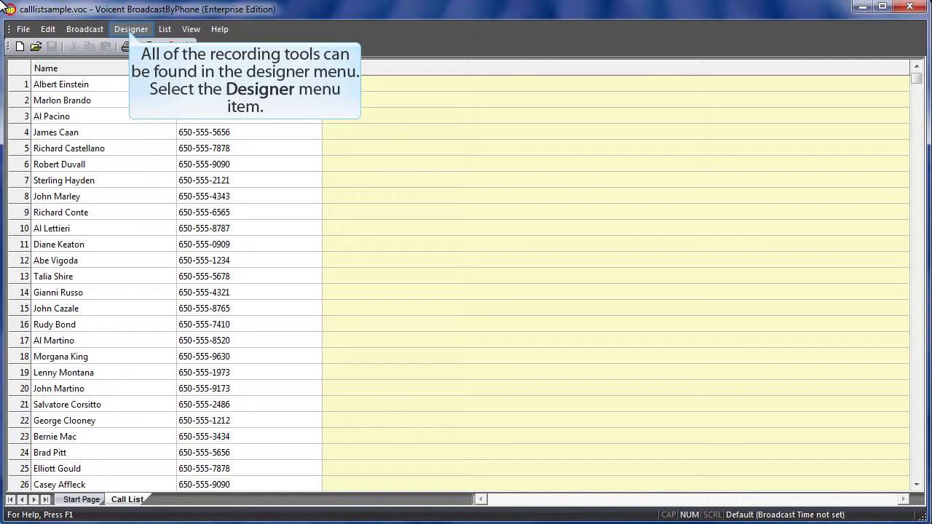
Start a telephone recording via Designer > Record audio by phone
{"action": "left_click", "coordinate": [131, 30]}
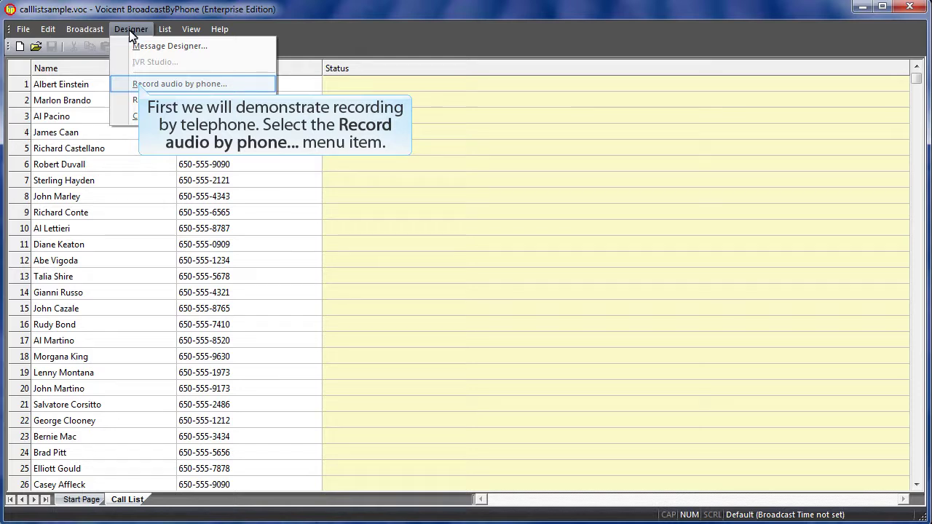
{"action": "left_click", "coordinate": [142, 84]}
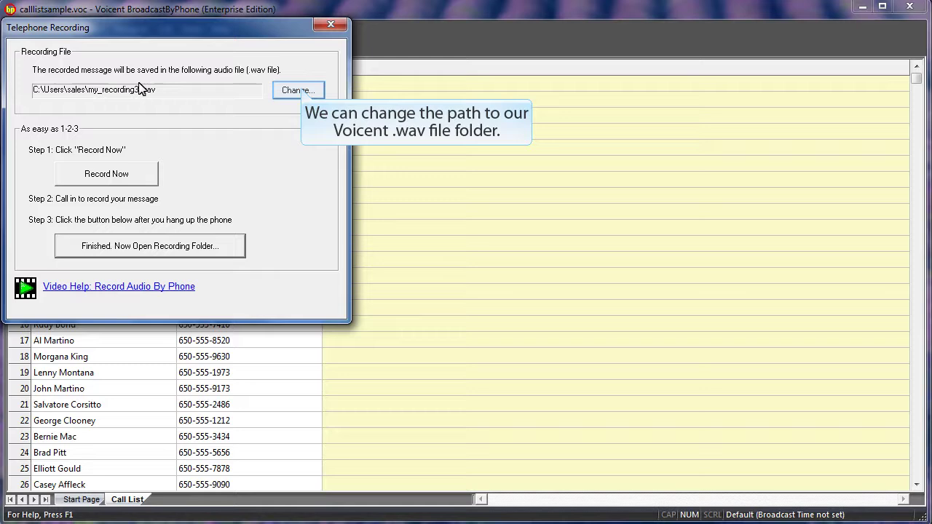
Choose RecordByPhone.wav in the Wav Files folder as the phone recording's save file
{"action": "left_click", "coordinate": [298, 91]}
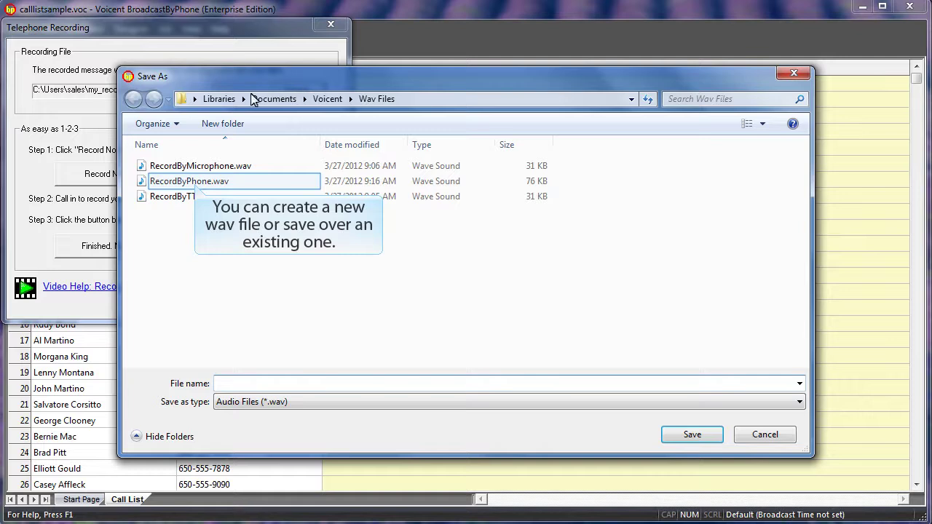
{"action": "left_click", "coordinate": [195, 188]}
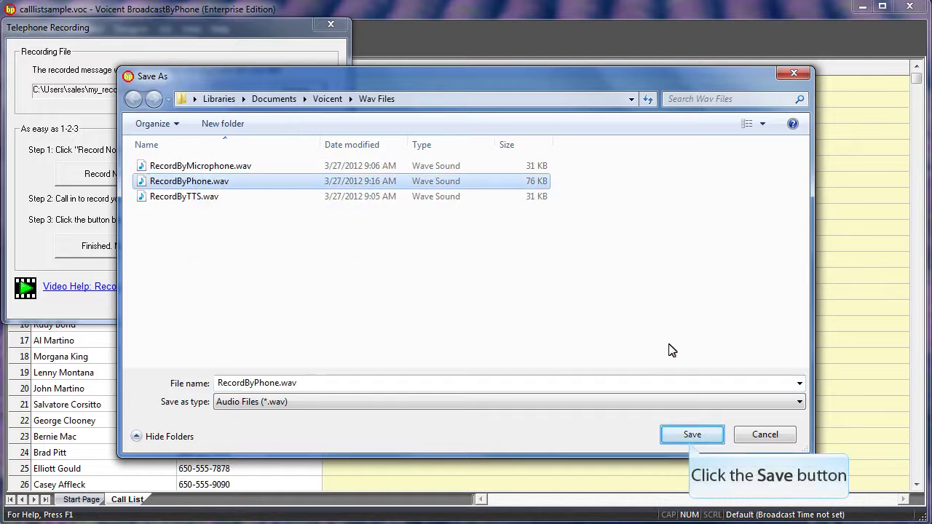
{"action": "left_click", "coordinate": [692, 435]}
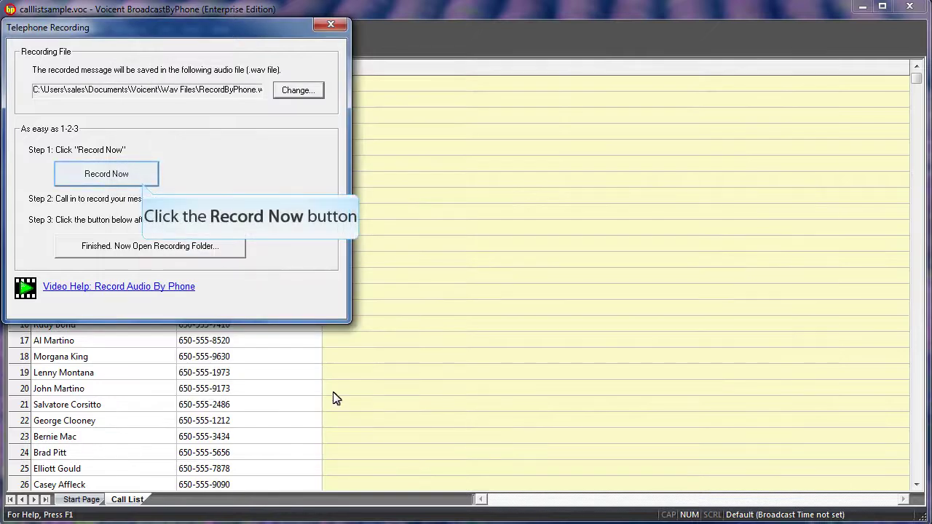
Record the phone message over RecordByPhone.wav, allowing the overwrite, then open the recordings folder
{"action": "left_click", "coordinate": [134, 176]}
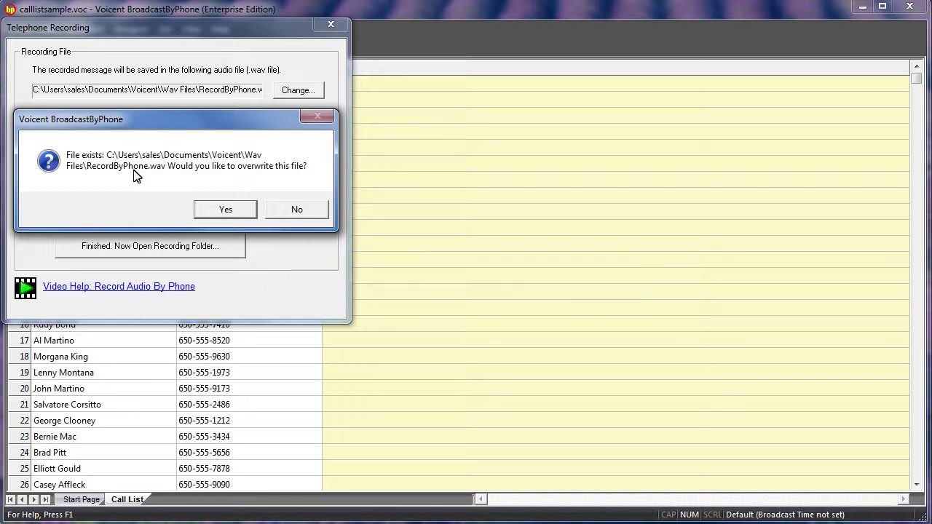
{"action": "left_click", "coordinate": [226, 210]}
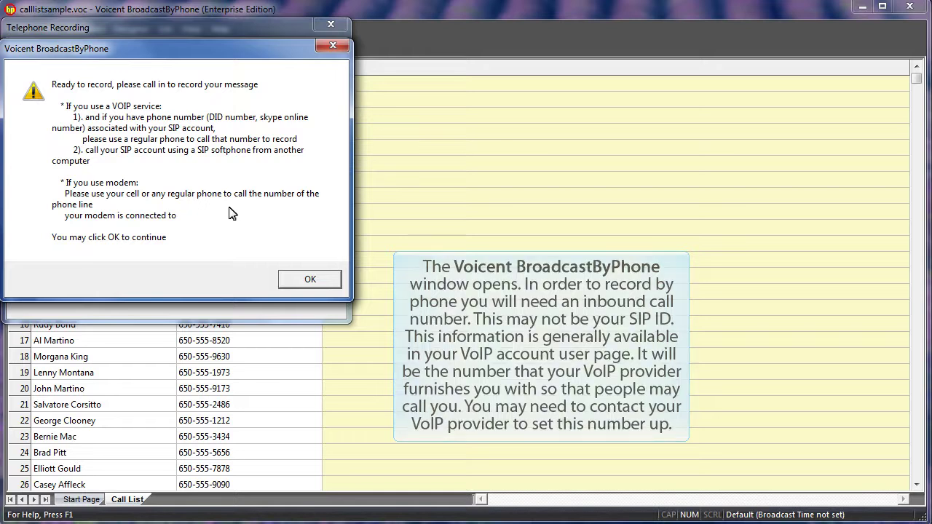
{"action": "left_click", "coordinate": [309, 279]}
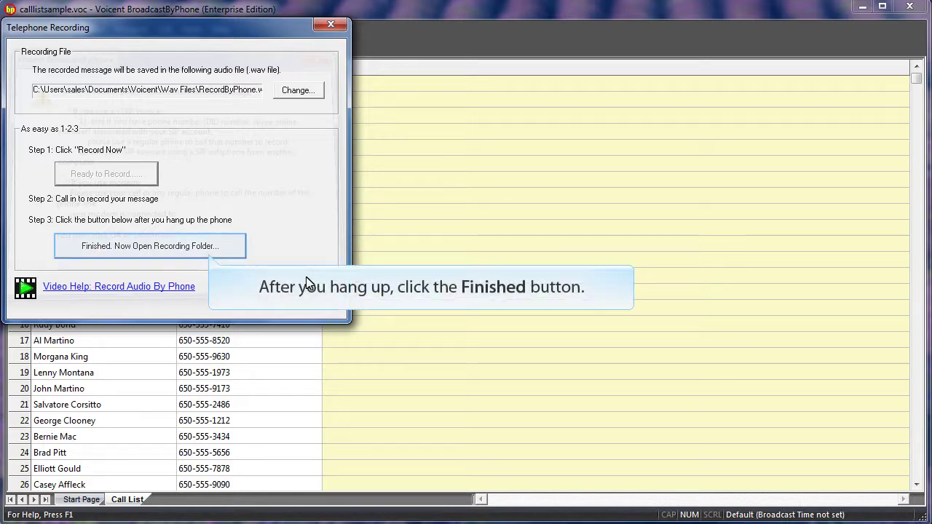
{"action": "left_click", "coordinate": [202, 246]}
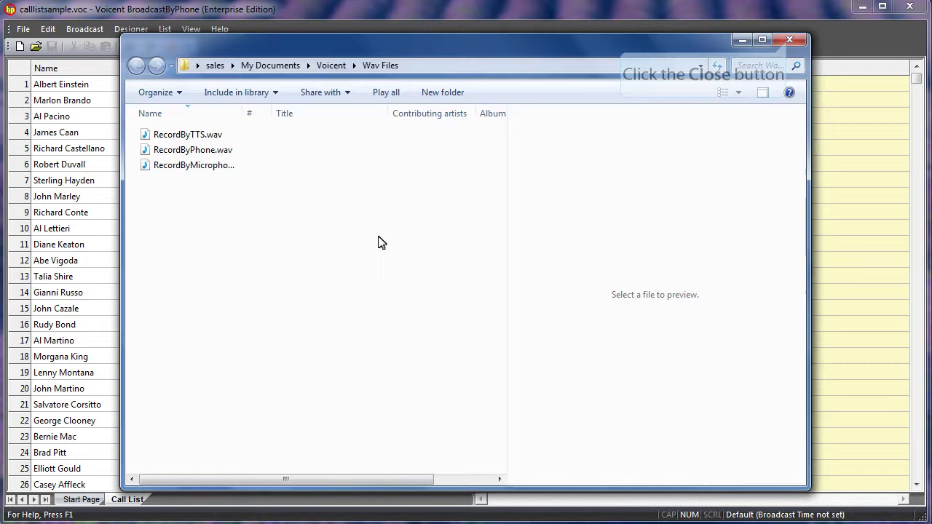
Close the Wav Files folder and start a microphone recording, bringing up its save-file chooser
{"action": "left_click", "coordinate": [789, 40]}
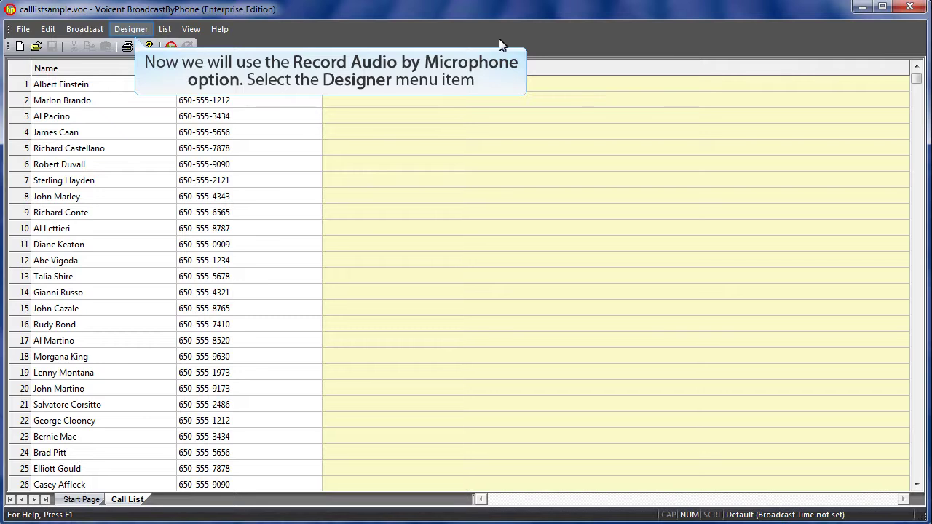
{"action": "left_click", "coordinate": [130, 29]}
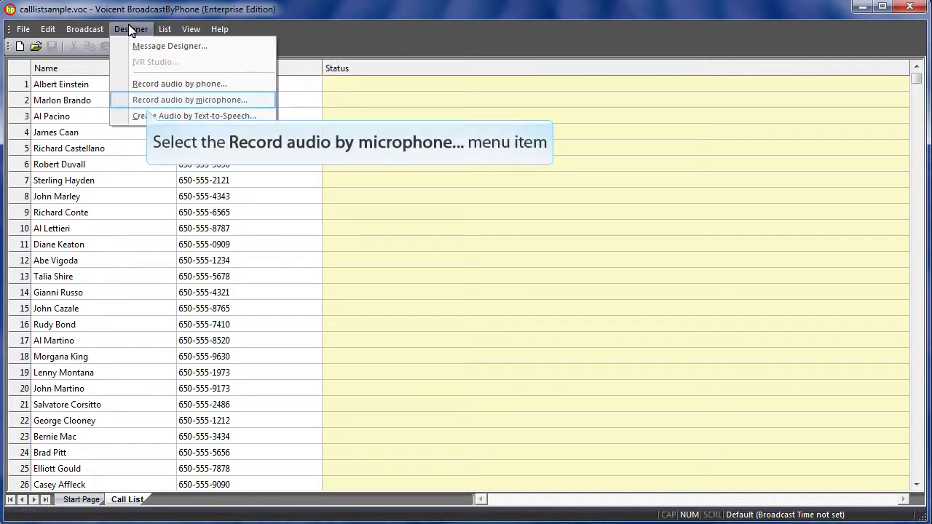
{"action": "left_click", "coordinate": [138, 102]}
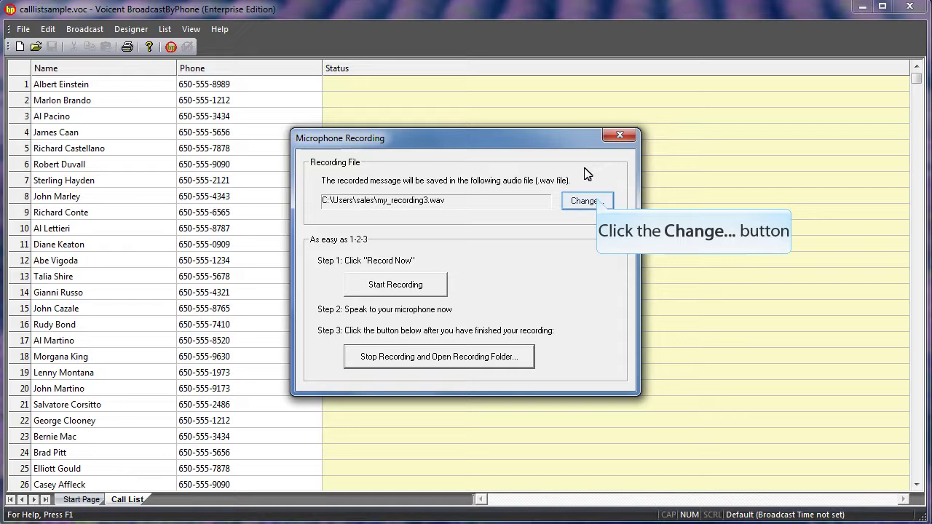
{"action": "left_click", "coordinate": [594, 200]}
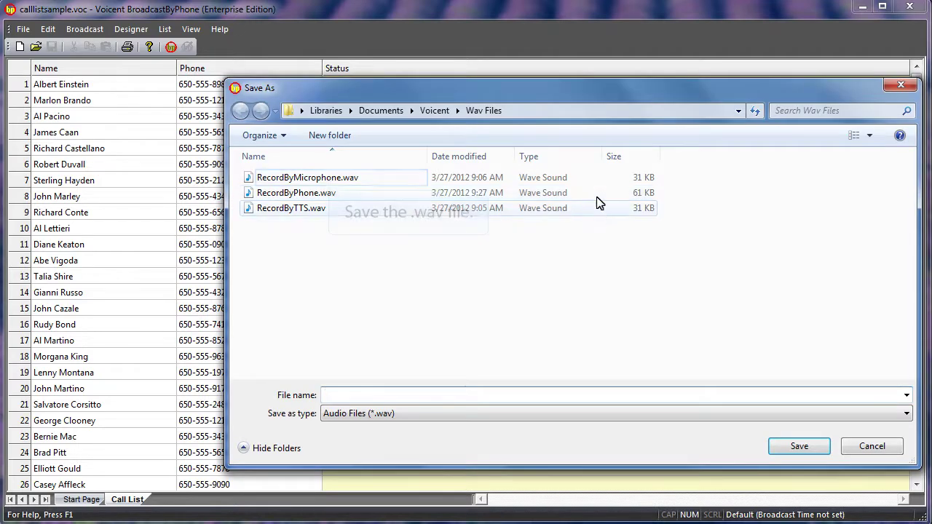
Record a microphone message over RecordByMicrophone.wav, allowing the overwrite, then open the recordings folder
{"action": "left_click", "coordinate": [364, 178]}
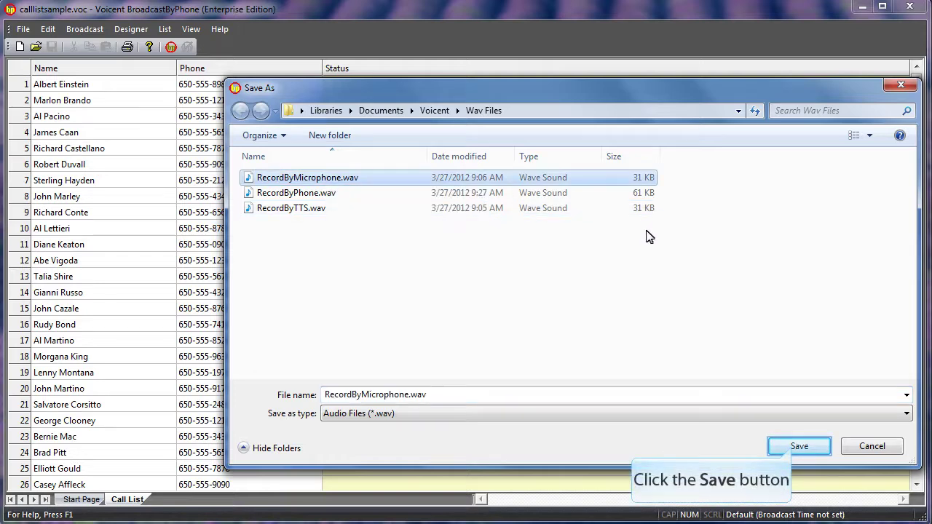
{"action": "left_click", "coordinate": [793, 446]}
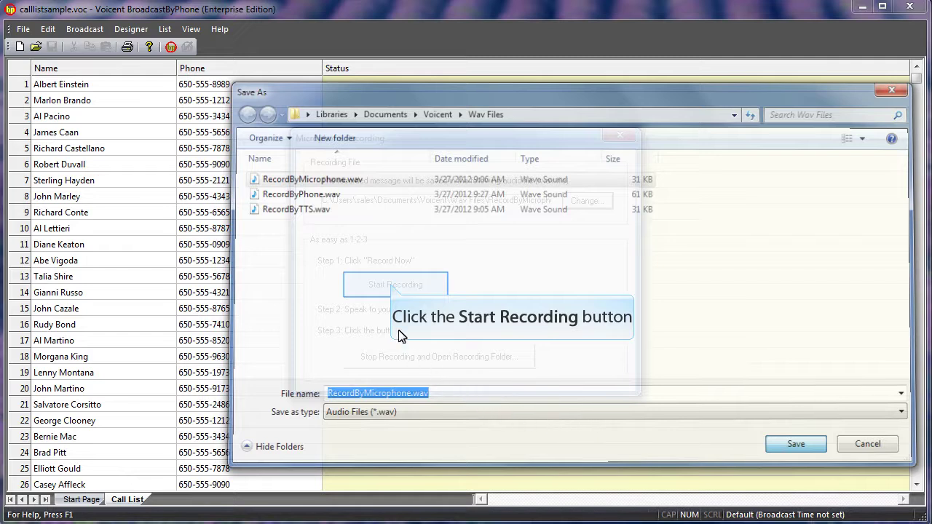
{"action": "left_click", "coordinate": [390, 286]}
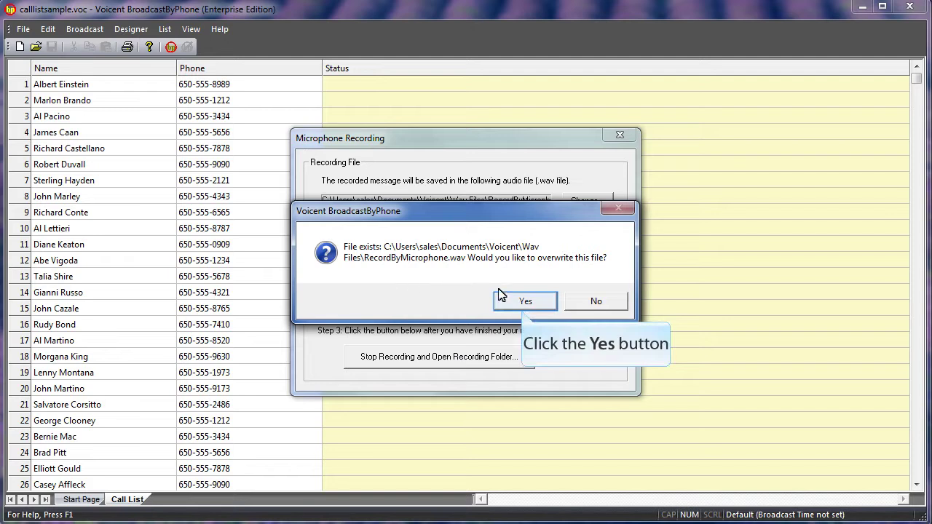
{"action": "left_click", "coordinate": [519, 299]}
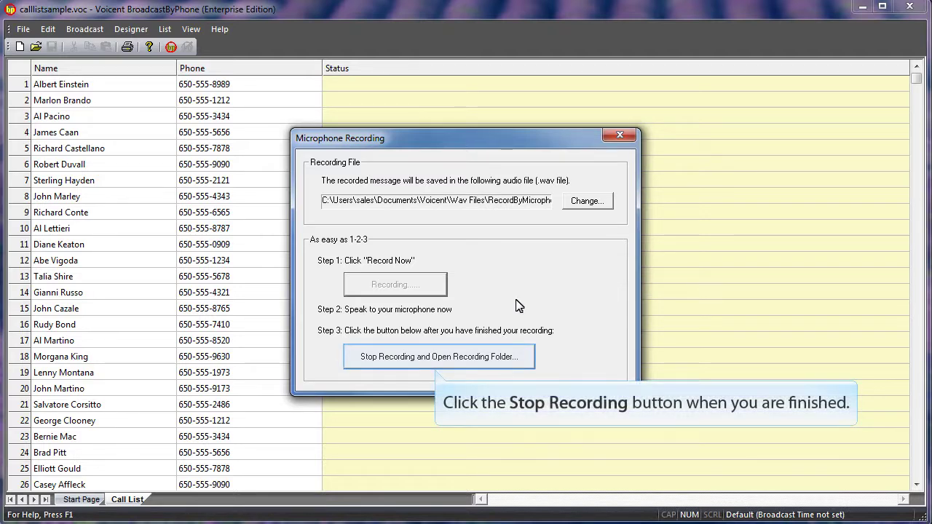
{"action": "left_click", "coordinate": [434, 355]}
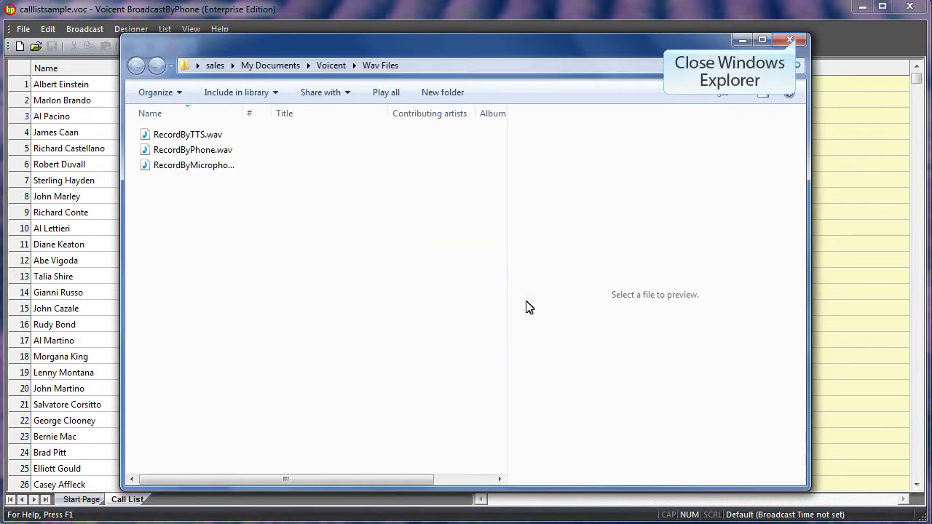
Close the Explorer window showing the Wav Files folder
{"action": "left_click", "coordinate": [789, 39]}
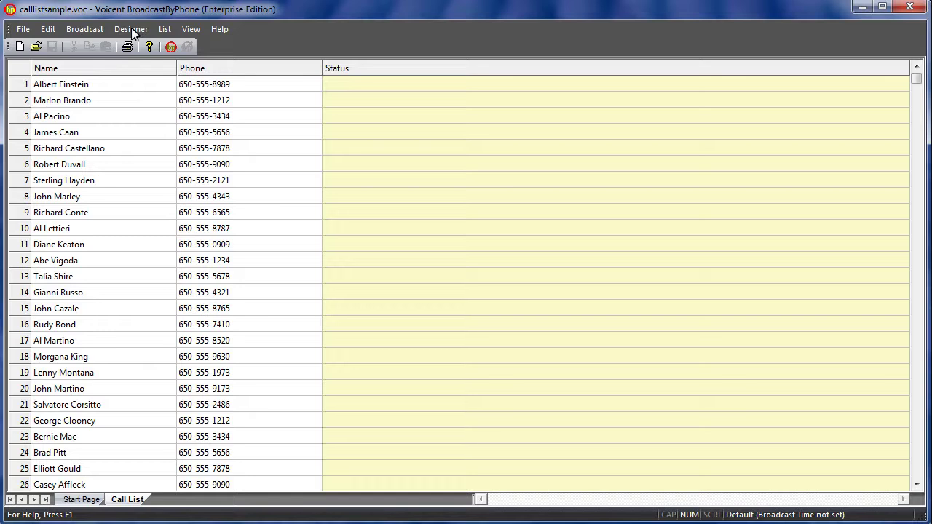
Create a text-to-speech message: 'This typing will be turned into text to speech and saved as a wav file'
{"action": "left_click", "coordinate": [132, 34]}
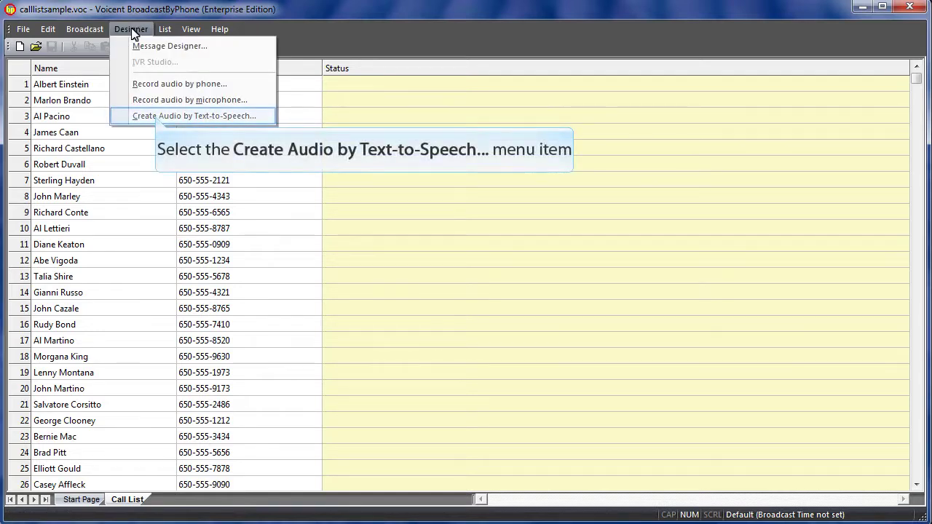
{"action": "left_click", "coordinate": [156, 115]}
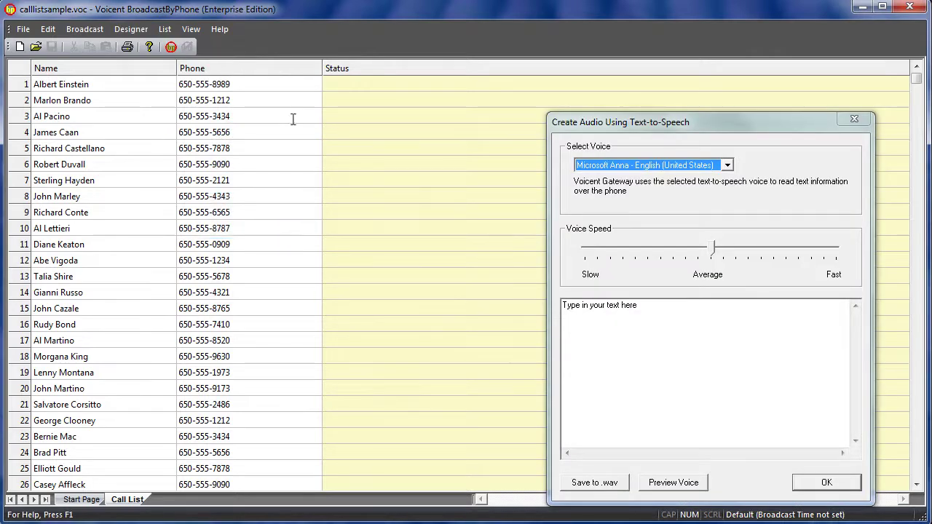
{"action": "left_click_drag", "start_coordinate": [672, 316], "coordinate": [553, 307]}
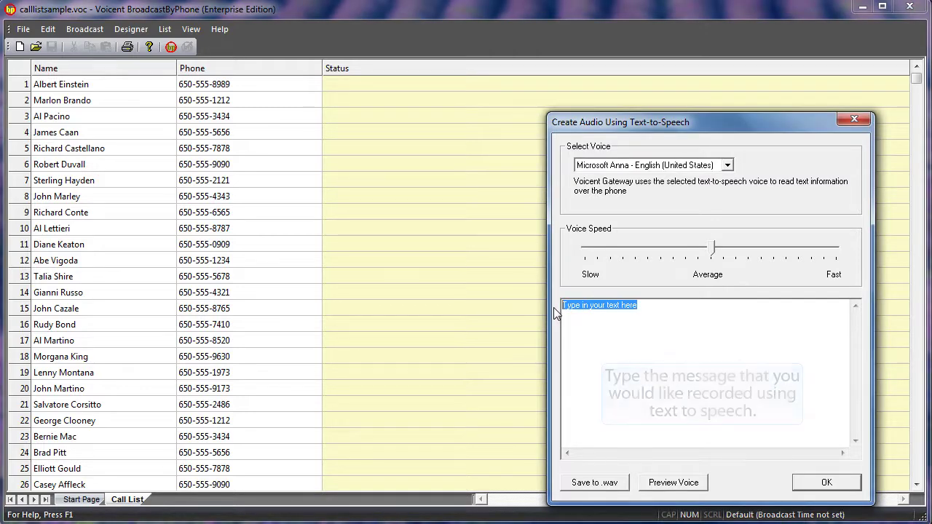
{"action": "type", "text": "This typing will"}
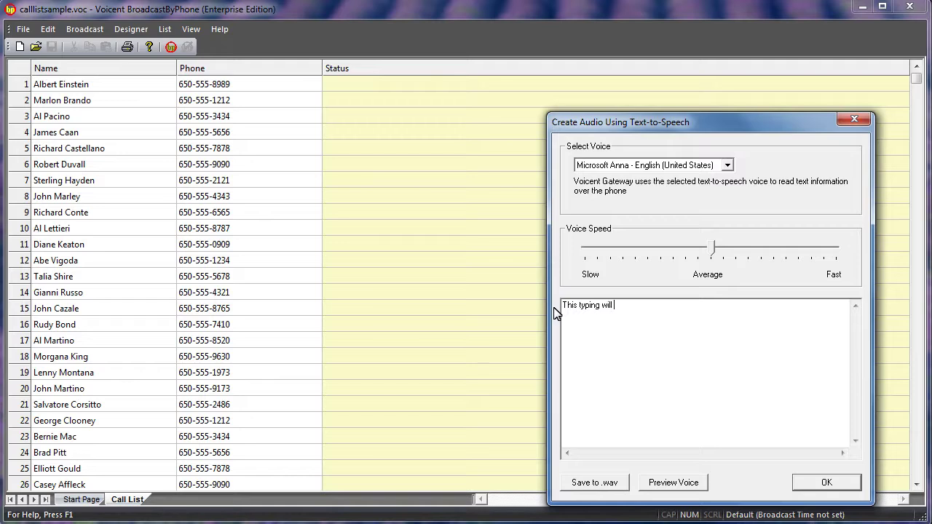
{"action": "type", "text": " be turned into text to speech"}
{"action": "type", "text": " and saved as a wav file"}
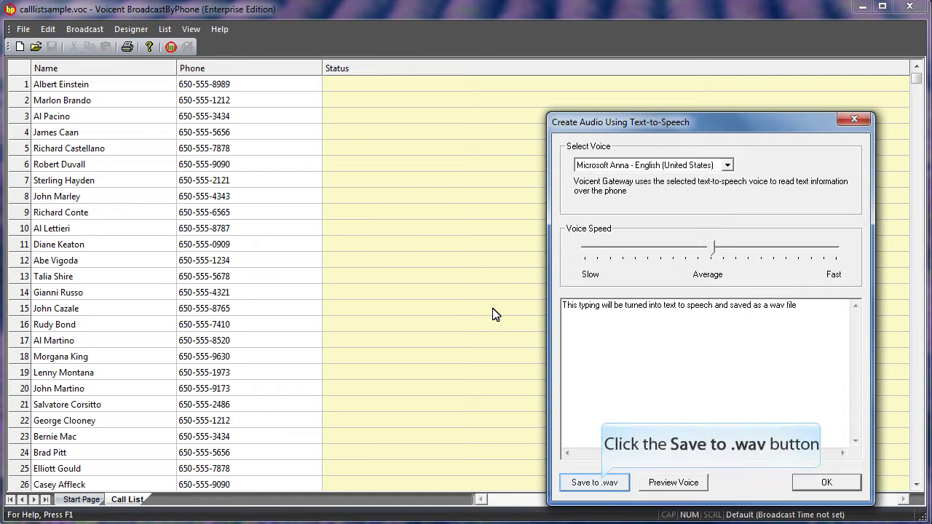
Save the spoken message over RecordByTTS.wav, allowing the overwrite
{"action": "left_click", "coordinate": [602, 484]}
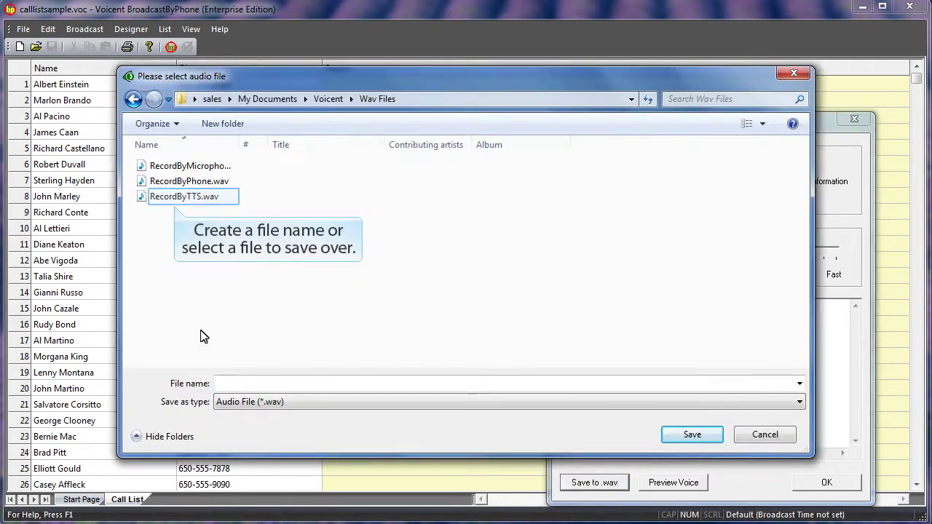
{"action": "left_click", "coordinate": [210, 199]}
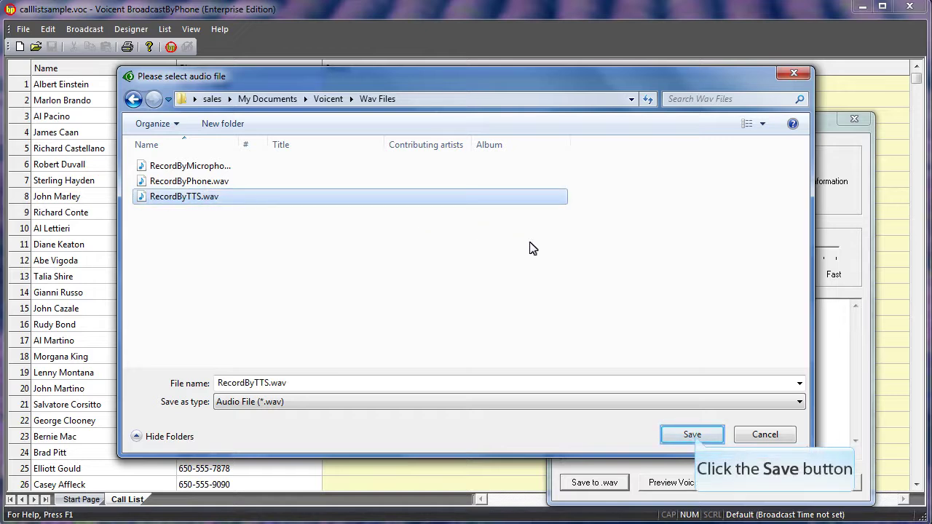
{"action": "left_click", "coordinate": [691, 435]}
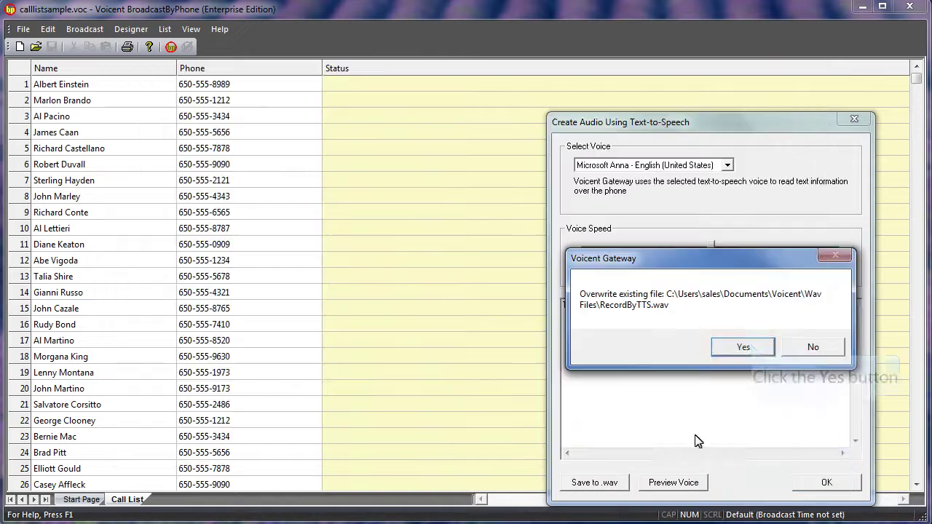
{"action": "left_click", "coordinate": [750, 347]}
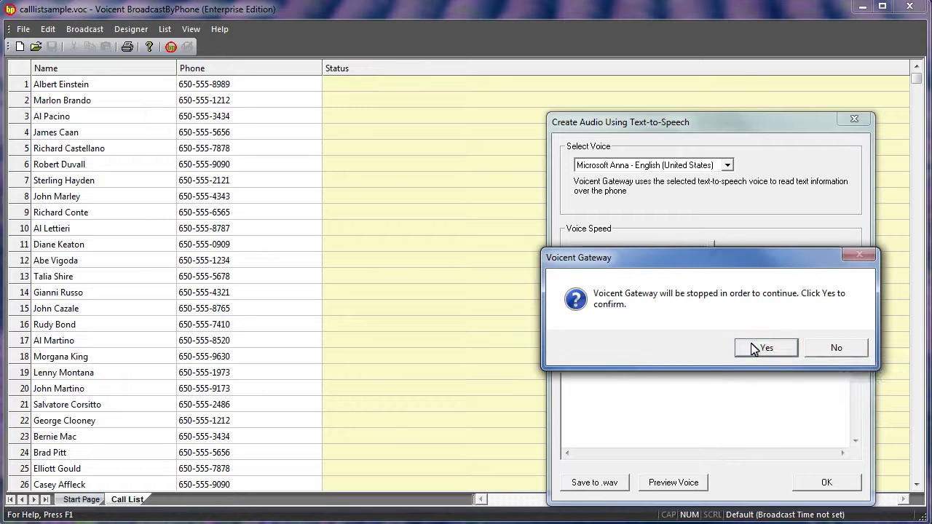
Let the gateway stop, acknowledge the saved audio, and close the text-to-speech window
{"action": "left_click", "coordinate": [757, 348]}
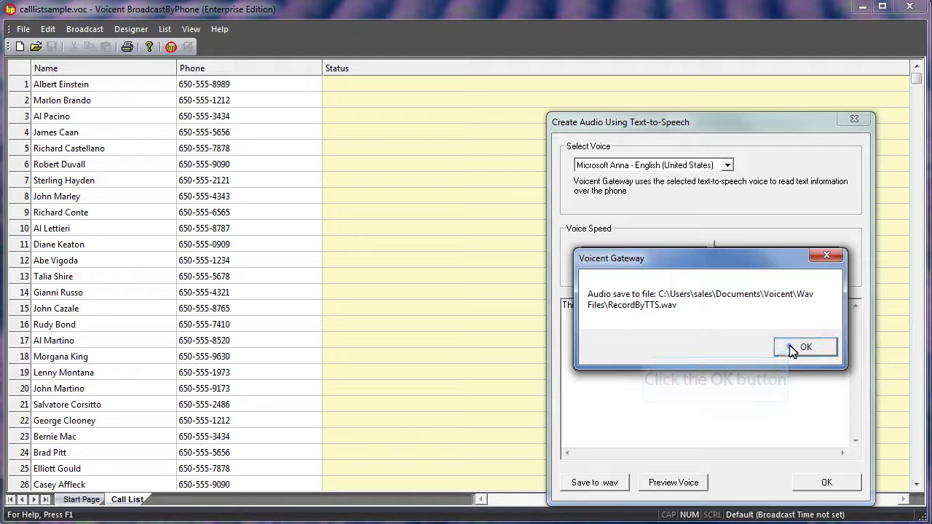
{"action": "left_click", "coordinate": [797, 347]}
{"action": "left_click", "coordinate": [853, 119]}
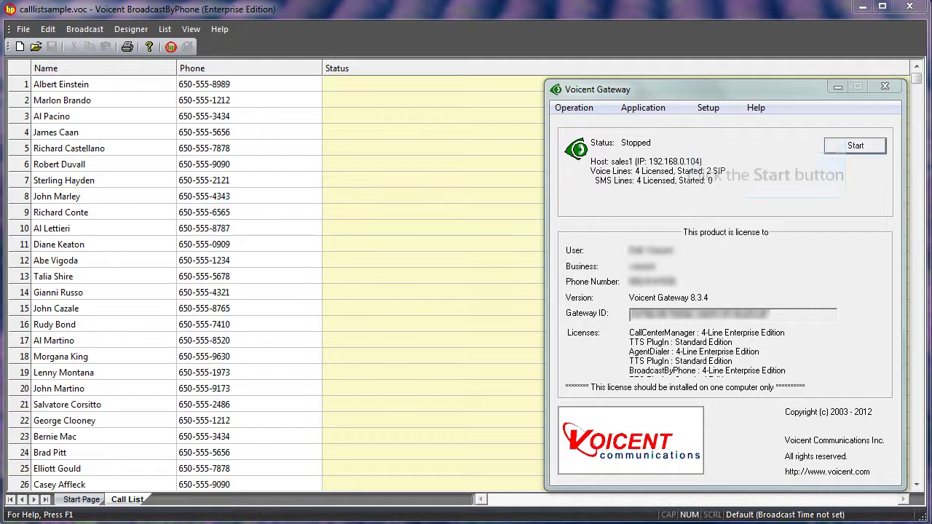
Restart the stopped Voicent Gateway
{"action": "left_click", "coordinate": [850, 145]}
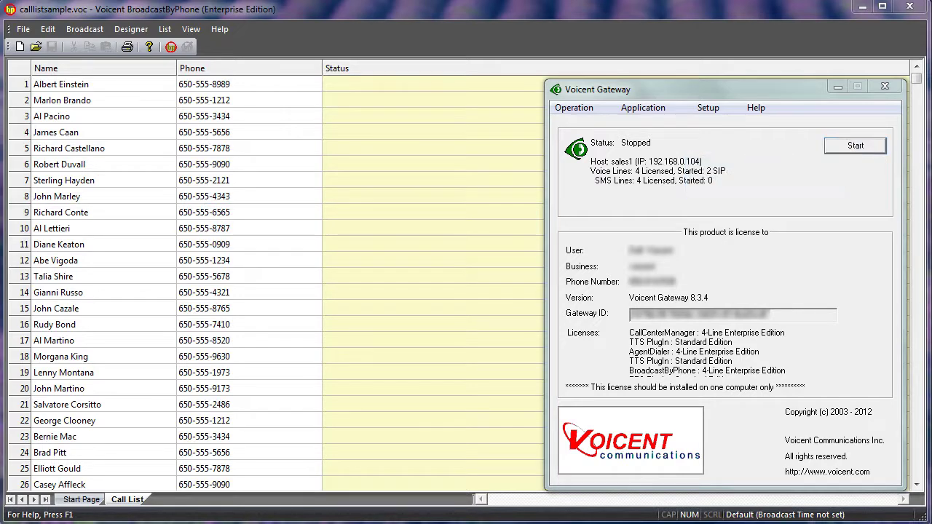